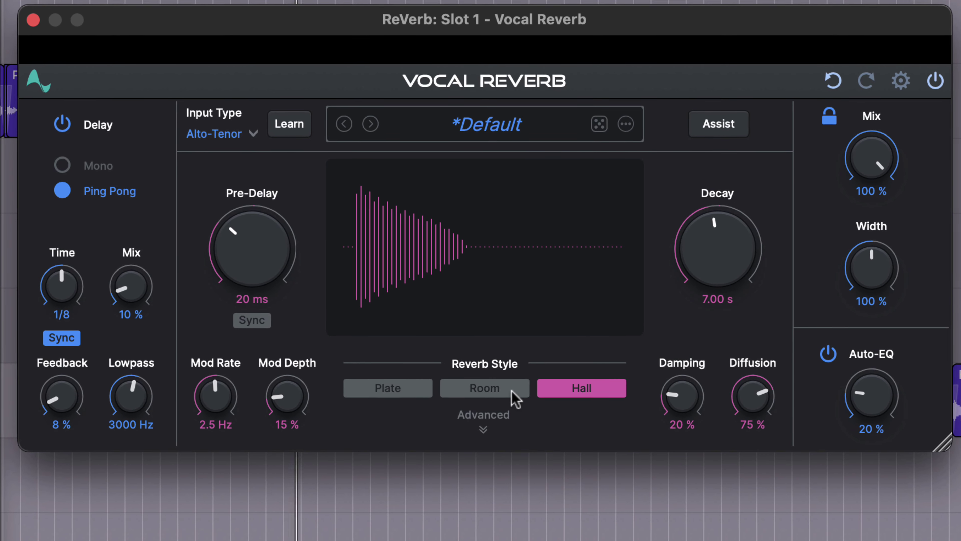
Step: Compare the Room and Plate reverb styles in Vocal Reverb, settling on Room at 3.95 s decay
{"action": "left_click", "coordinate": [516, 396]}
{"action": "left_click", "coordinate": [401, 402]}
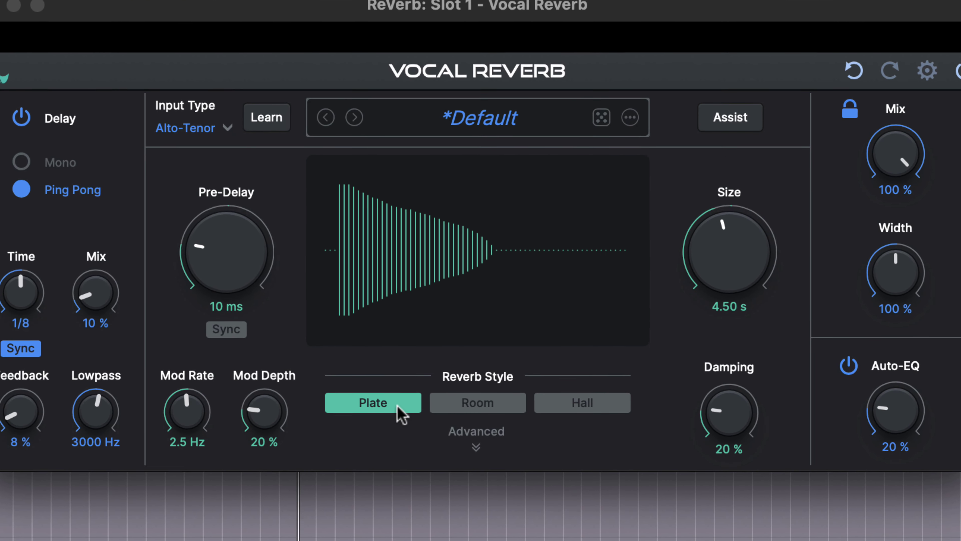
{"action": "left_click", "coordinate": [470, 414]}
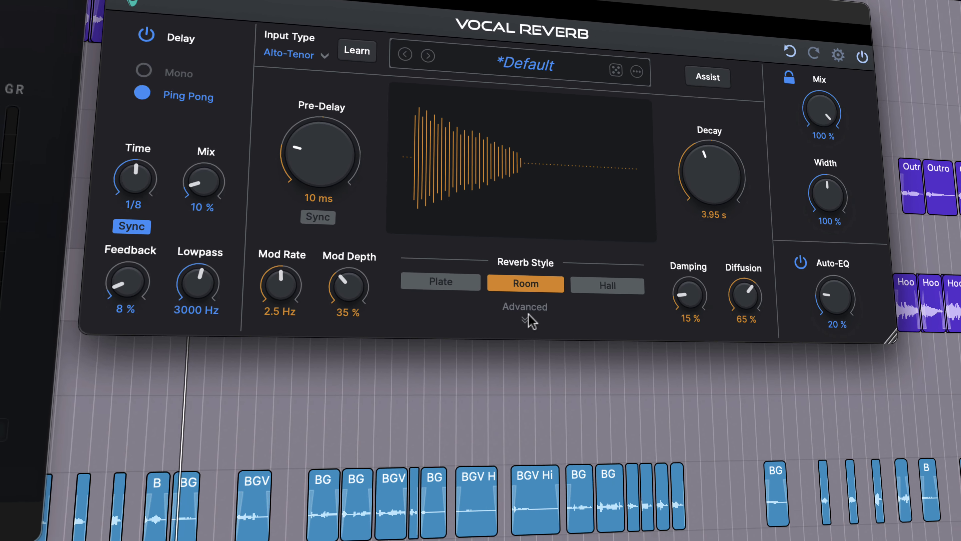
{"action": "left_click", "coordinate": [496, 390]}
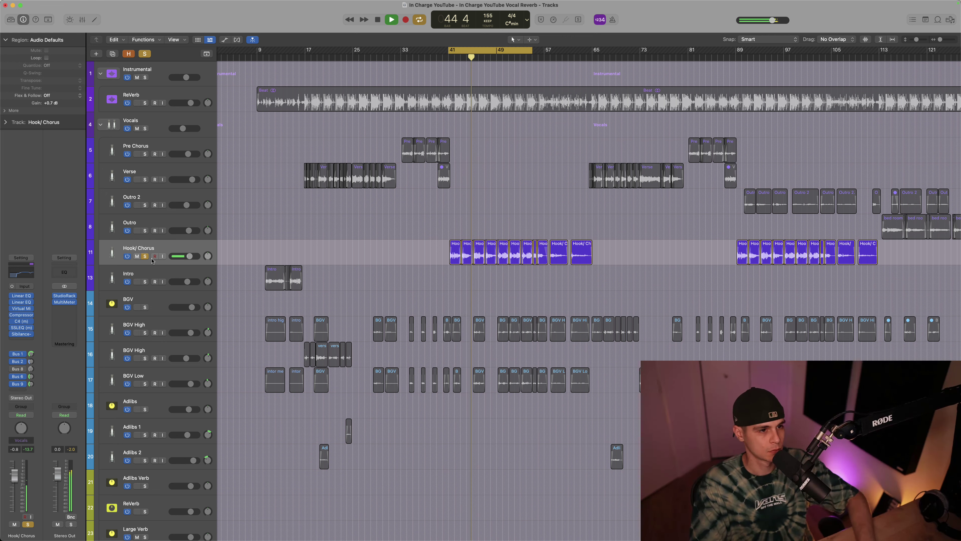
Step: Unsolo the Hook/Chorus track and stop the song's playback
{"action": "key", "text": "s"}
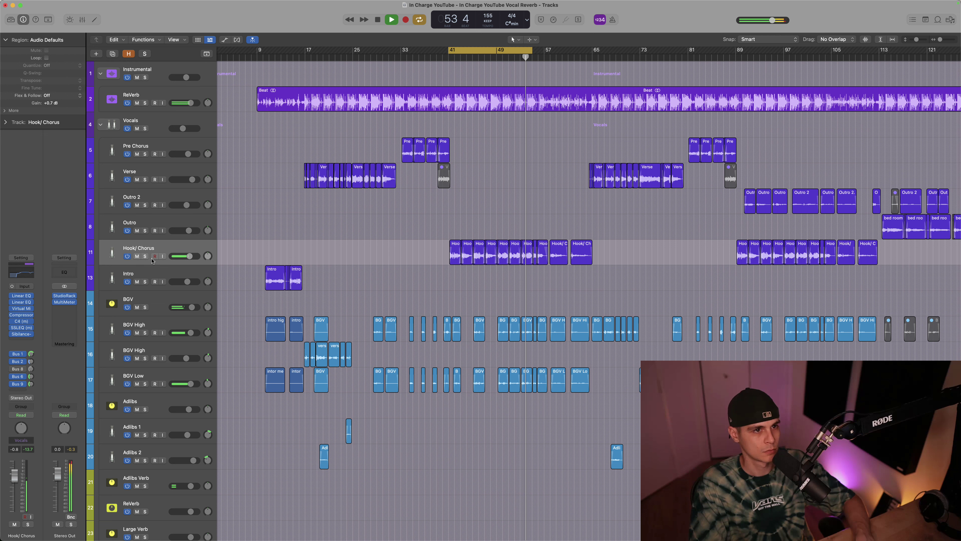
{"action": "key", "text": "space"}
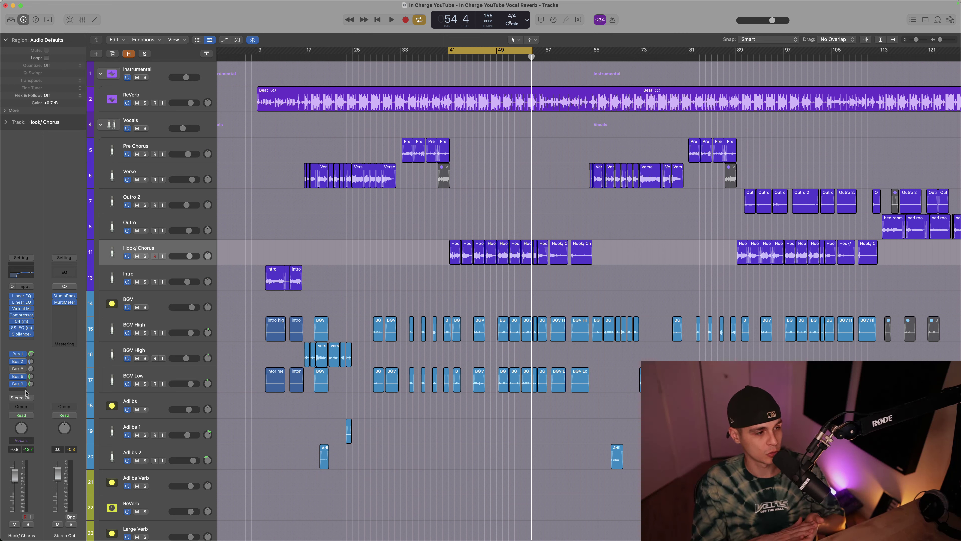
{"action": "left_click", "coordinate": [25, 390]}
Step: Route a new Hook/Chorus send to Bus 11, the ReVerb aux
{"action": "left_click", "coordinate": [82, 319]}
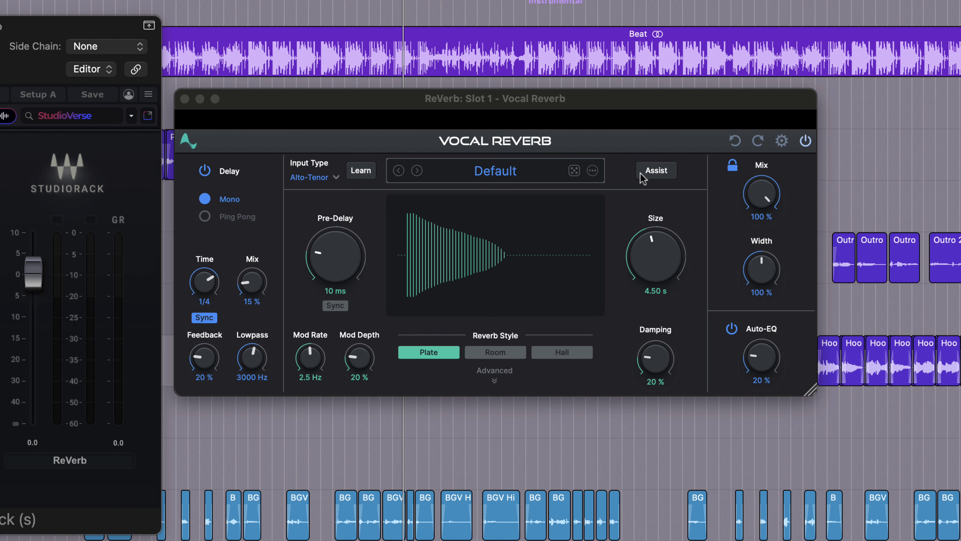
Step: Apply Reverb Assist's Tight Room recommendation: Room style, 5.25 s decay, 1/8 ping-pong delay
{"action": "left_click", "coordinate": [642, 174]}
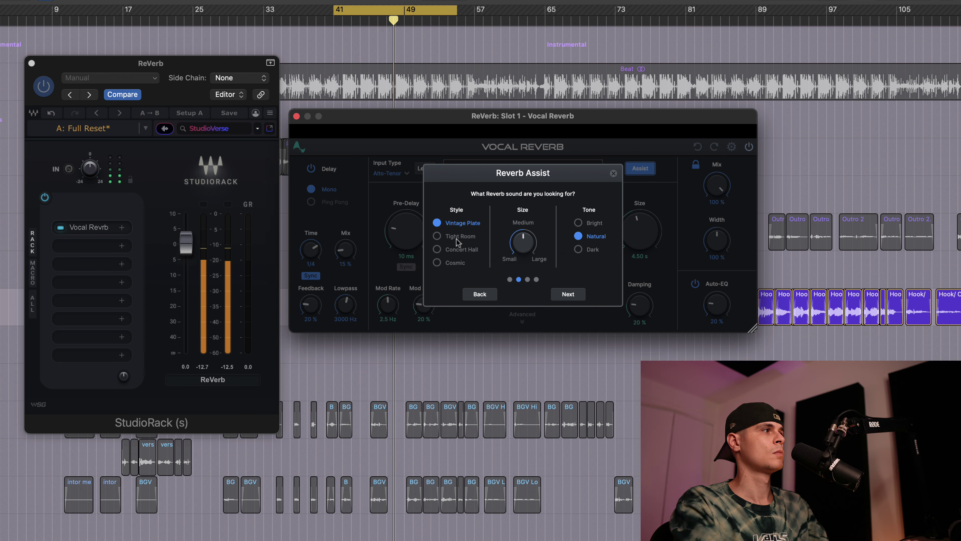
{"action": "left_click", "coordinate": [438, 237]}
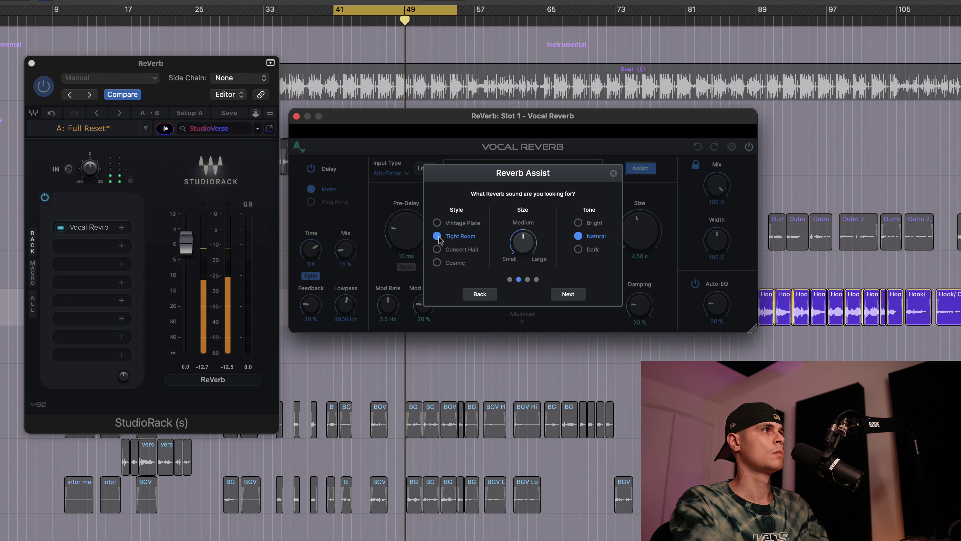
{"action": "left_click", "coordinate": [555, 293]}
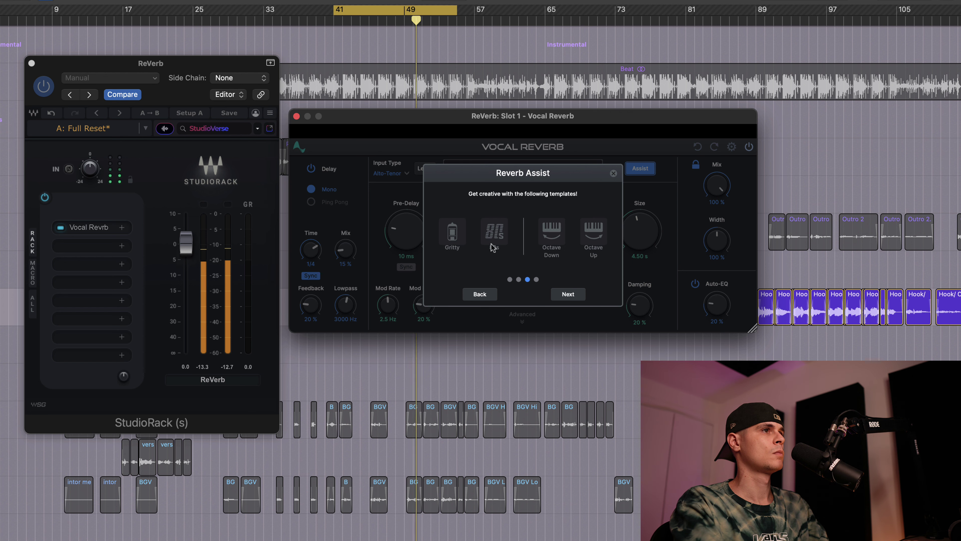
{"action": "left_click", "coordinate": [568, 295]}
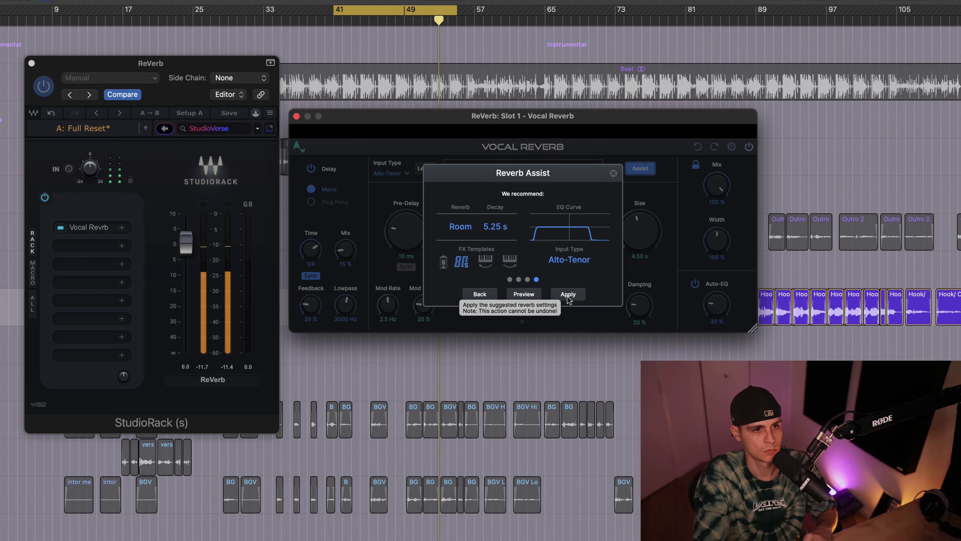
{"action": "left_click", "coordinate": [568, 295]}
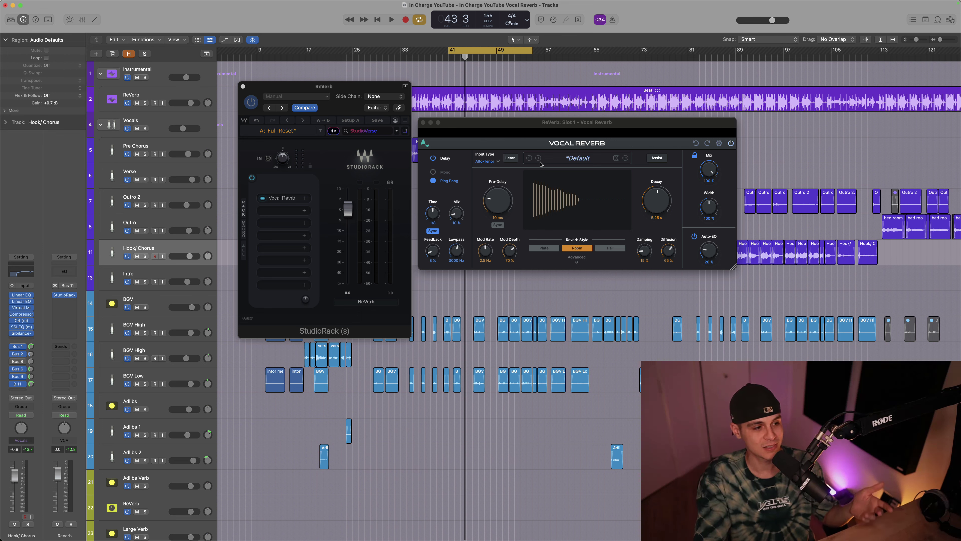
Step: Audition the soloed ReVerb bus, then restart playback with all tracks audible
{"action": "left_click", "coordinate": [71, 524]}
{"action": "key", "text": "space"}
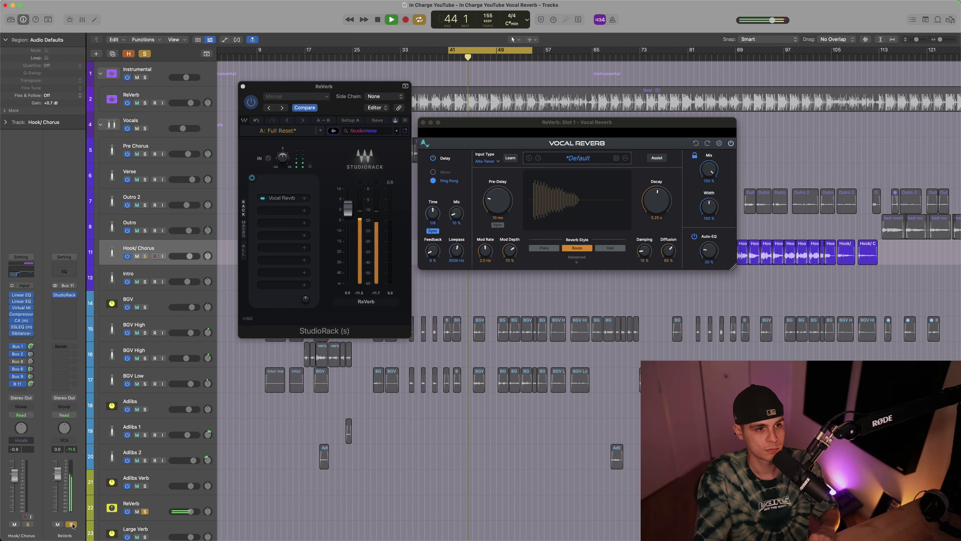
{"action": "left_click", "coordinate": [71, 524]}
{"action": "key", "text": "space"}
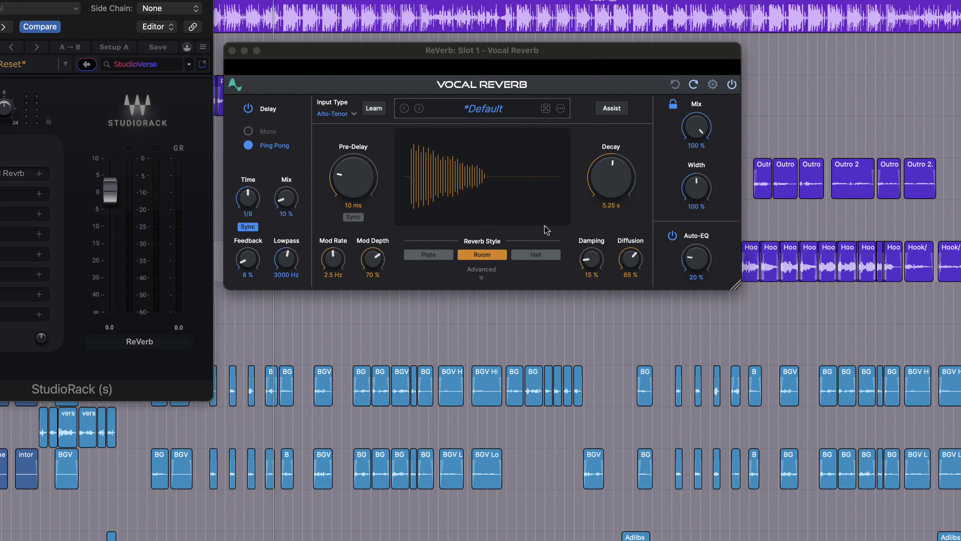
{"action": "key", "text": "space"}
Step: Audition the Plate and Hall styles, then return the reverb to Room
{"action": "left_click", "coordinate": [437, 255]}
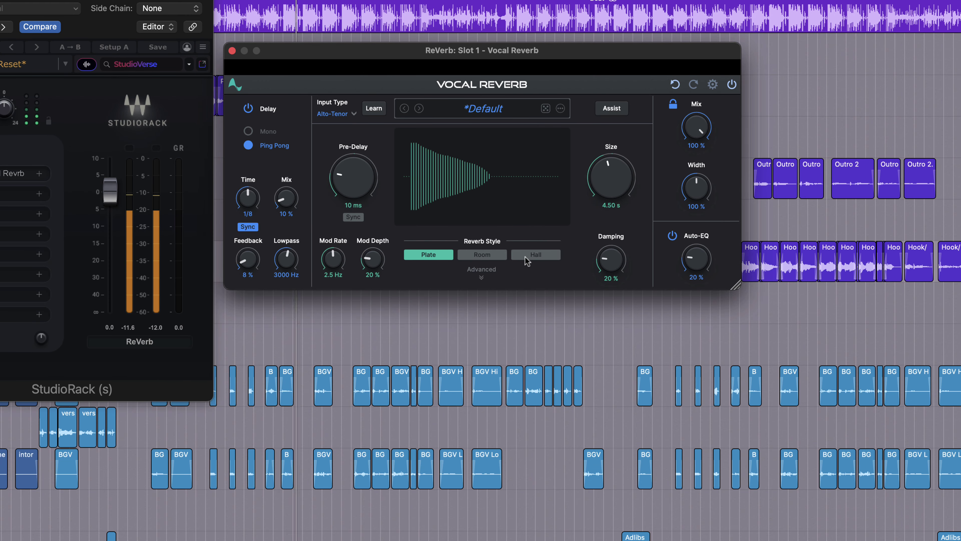
{"action": "left_click", "coordinate": [535, 254]}
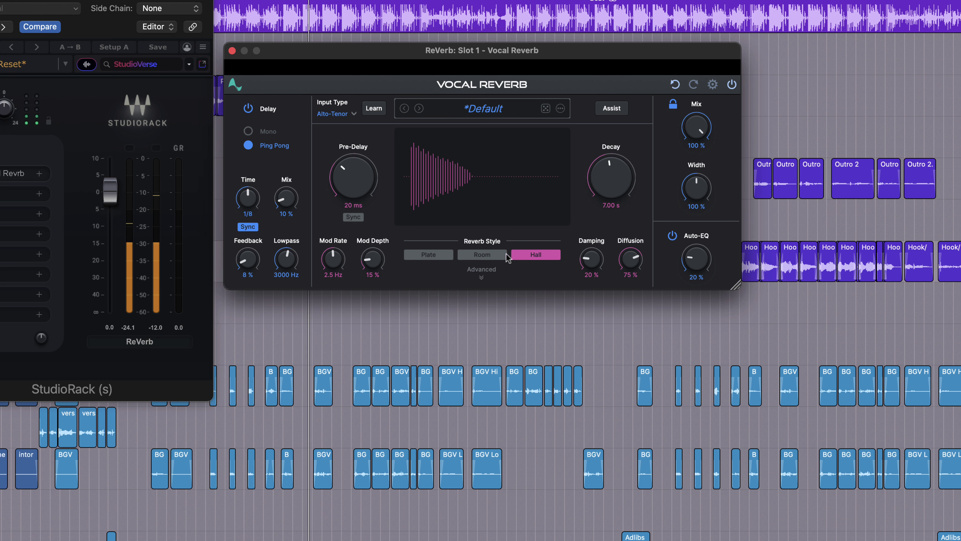
{"action": "left_click", "coordinate": [491, 255]}
Step: Set the Room reverb to 3.67 s decay, 76% damping, 33% diffusion and 68% Auto-EQ
{"action": "left_click_drag", "start_coordinate": [617, 182], "coordinate": [617, 189]}
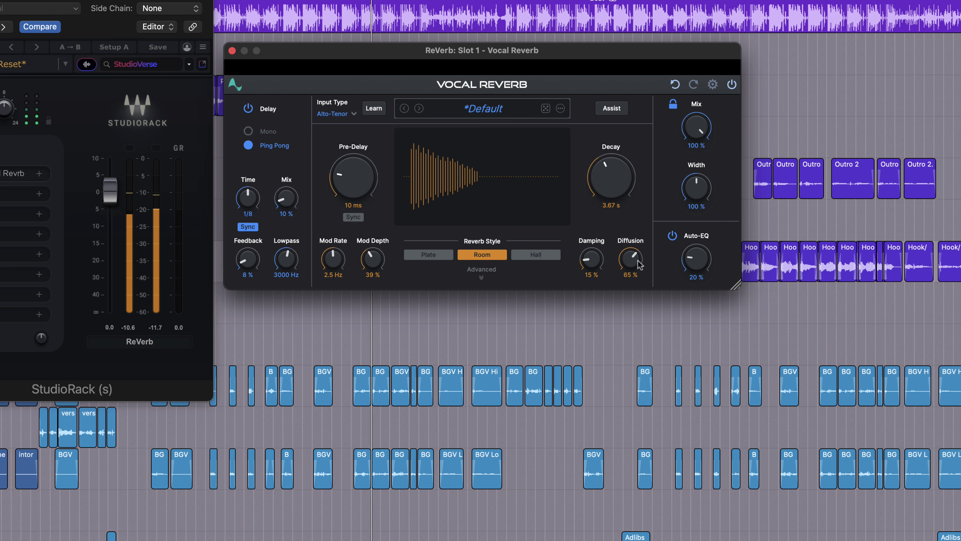
{"action": "left_click_drag", "start_coordinate": [630, 265], "coordinate": [635, 286]}
{"action": "left_click_drag", "start_coordinate": [592, 259], "coordinate": [609, 213]}
{"action": "left_click_drag", "start_coordinate": [697, 248], "coordinate": [701, 237]}
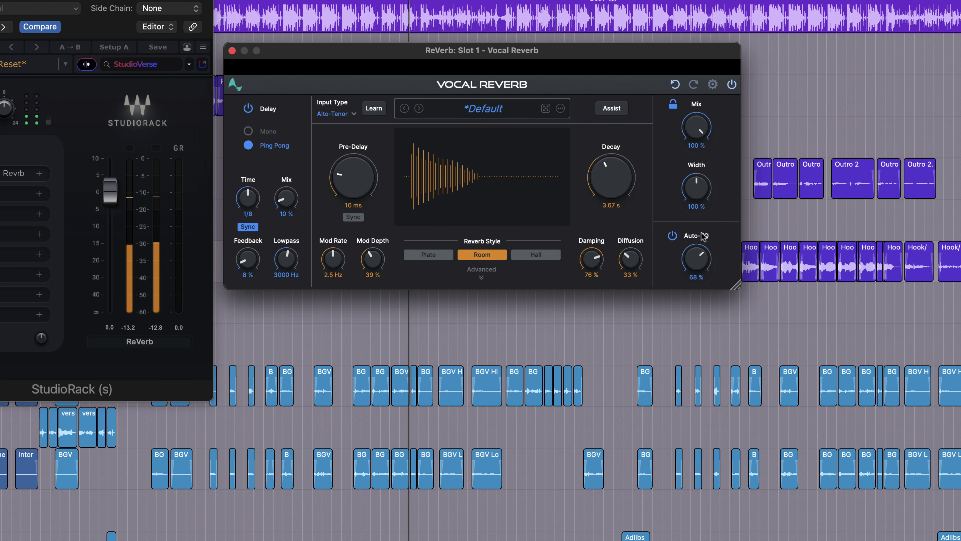
Step: Band-limit the post-verb tone to 475–8818 Hz, add 1.0 dB tube, 64% smoothing, Auto-EQ 73%
{"action": "left_click", "coordinate": [482, 278]}
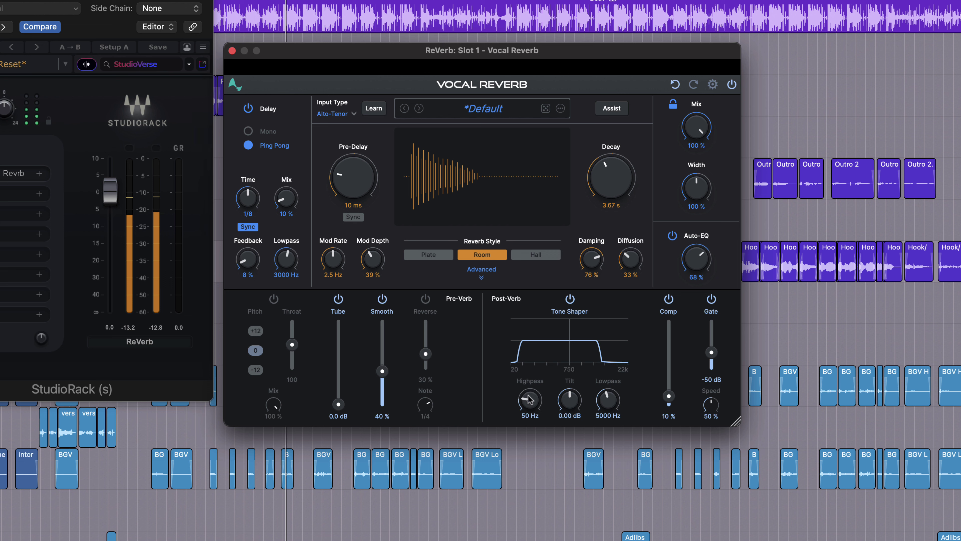
{"action": "left_click_drag", "start_coordinate": [531, 399], "coordinate": [535, 376]}
{"action": "left_click_drag", "start_coordinate": [541, 360], "coordinate": [545, 354]}
{"action": "left_click_drag", "start_coordinate": [608, 397], "coordinate": [612, 388]}
{"action": "left_click_drag", "start_coordinate": [338, 404], "coordinate": [392, 350]}
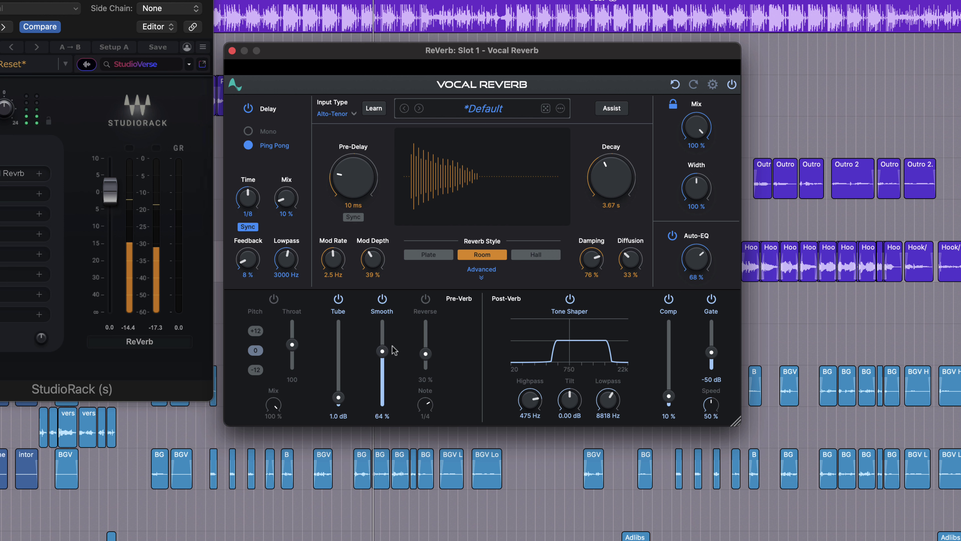
{"action": "left_click_drag", "start_coordinate": [698, 260], "coordinate": [699, 260]}
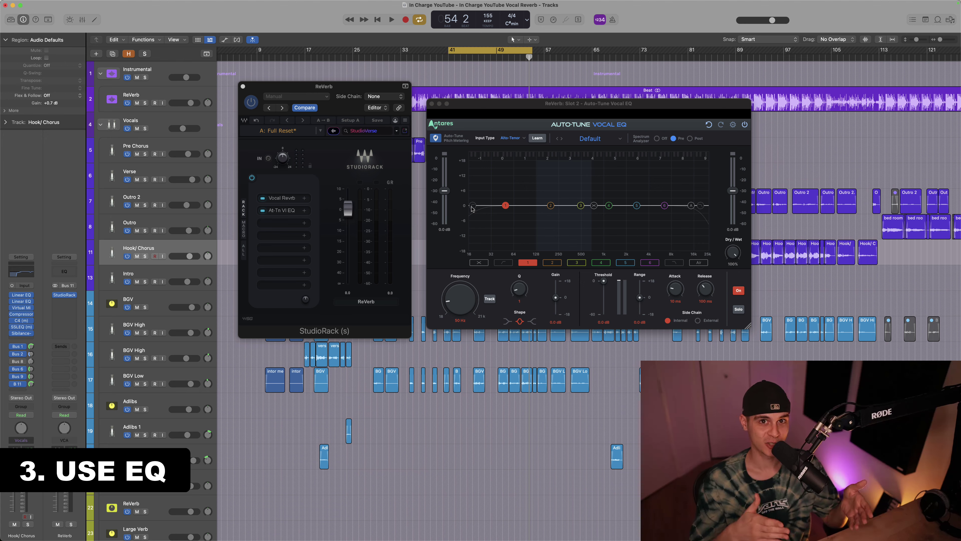
Step: Add a 24 dB/Octave low cut near 551 Hz and pull the high cut to 4308.7 Hz
{"action": "left_click", "coordinate": [473, 206]}
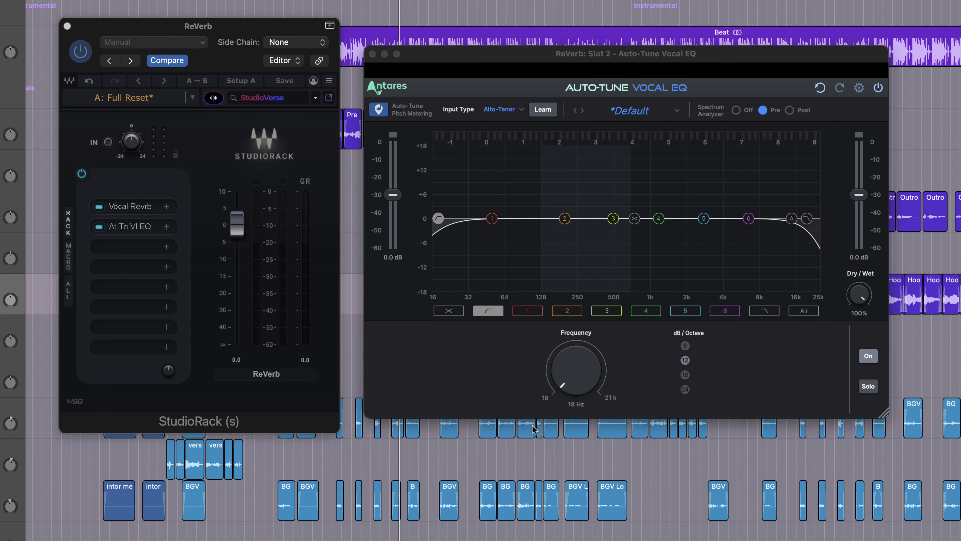
{"action": "key", "text": "space"}
{"action": "left_click_drag", "start_coordinate": [570, 378], "coordinate": [687, 390]}
{"action": "left_click", "coordinate": [685, 389]}
{"action": "left_click_drag", "start_coordinate": [645, 224], "coordinate": [611, 224]}
{"action": "left_click_drag", "start_coordinate": [792, 220], "coordinate": [725, 218]}
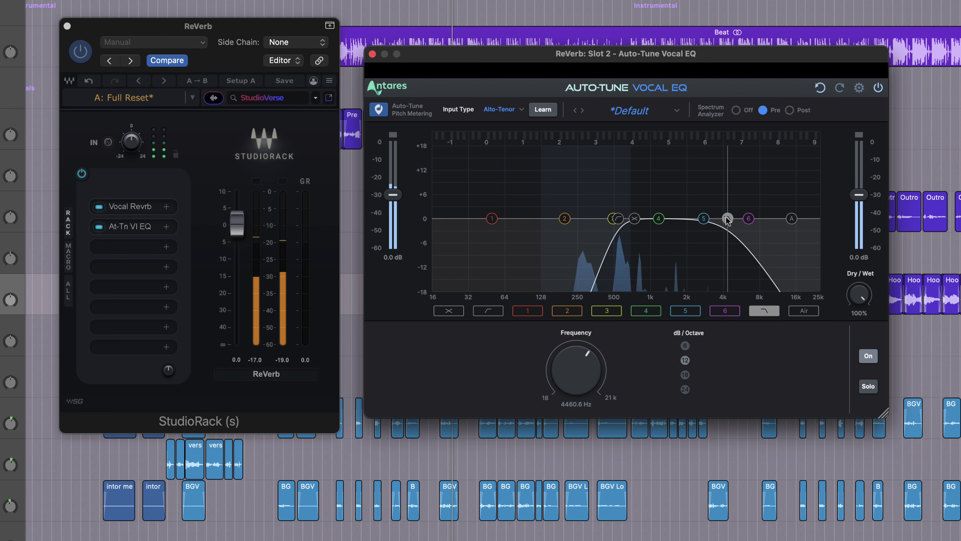
Step: Make the high cut 24 dB/Octave at 3751 Hz, narrow band 5 to Q 2.7, cut band 4 near 875 Hz
{"action": "left_click", "coordinate": [685, 389]}
{"action": "left_click_drag", "start_coordinate": [722, 223], "coordinate": [698, 250]}
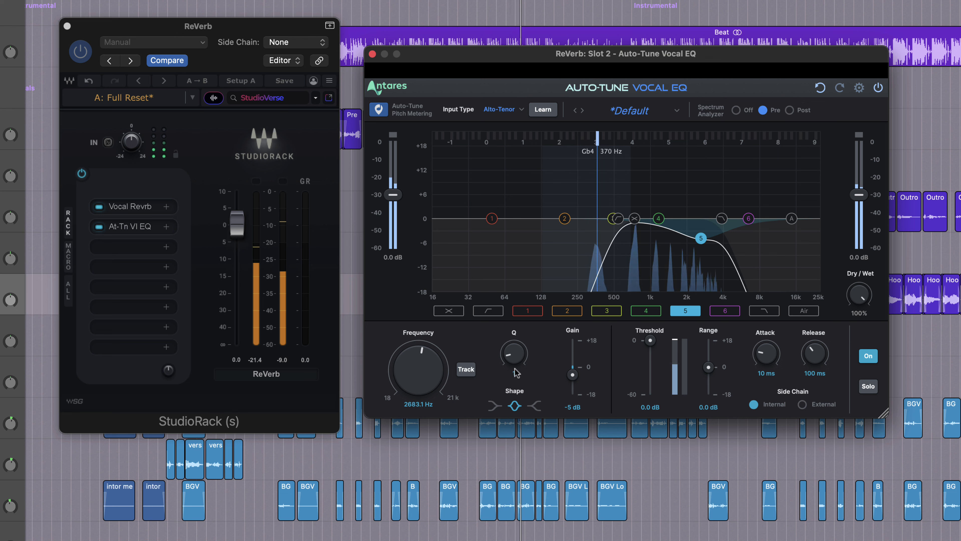
{"action": "left_click_drag", "start_coordinate": [523, 346], "coordinate": [523, 333]}
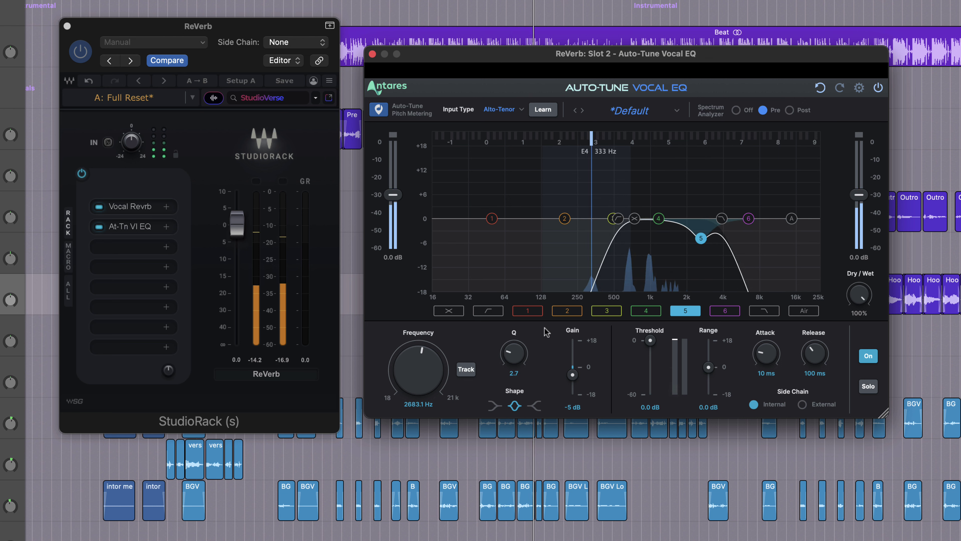
{"action": "left_click_drag", "start_coordinate": [653, 222], "coordinate": [641, 184]}
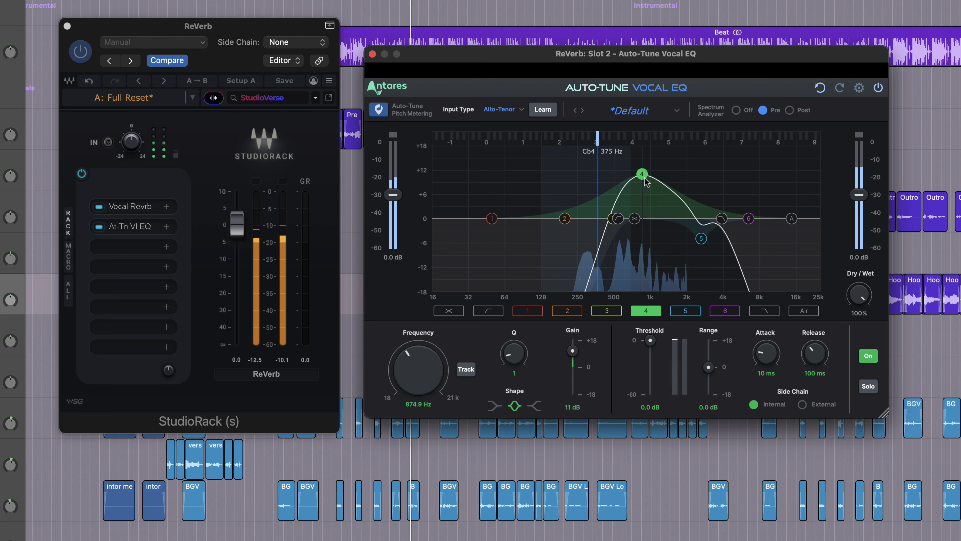
{"action": "left_click_drag", "start_coordinate": [646, 221], "coordinate": [645, 243]}
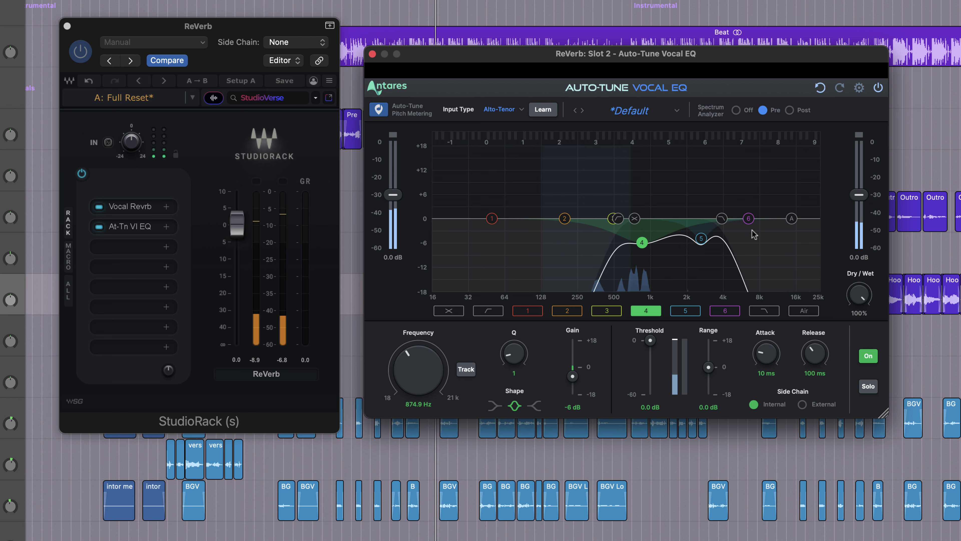
{"action": "left_click_drag", "start_coordinate": [721, 216], "coordinate": [719, 223]}
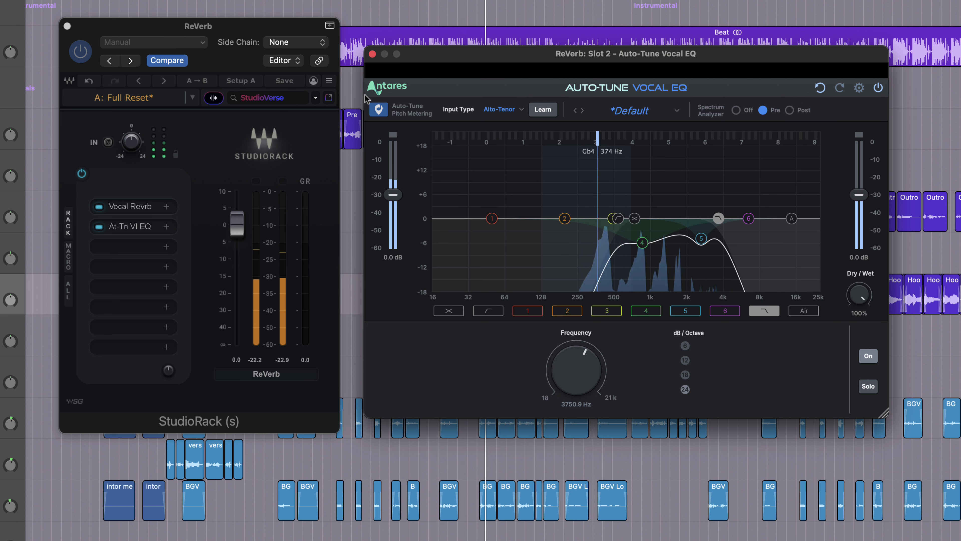
Step: Bypass and re-enable Auto-Tune Vocal EQ to compare the reverb with and without it
{"action": "left_click", "coordinate": [99, 226]}
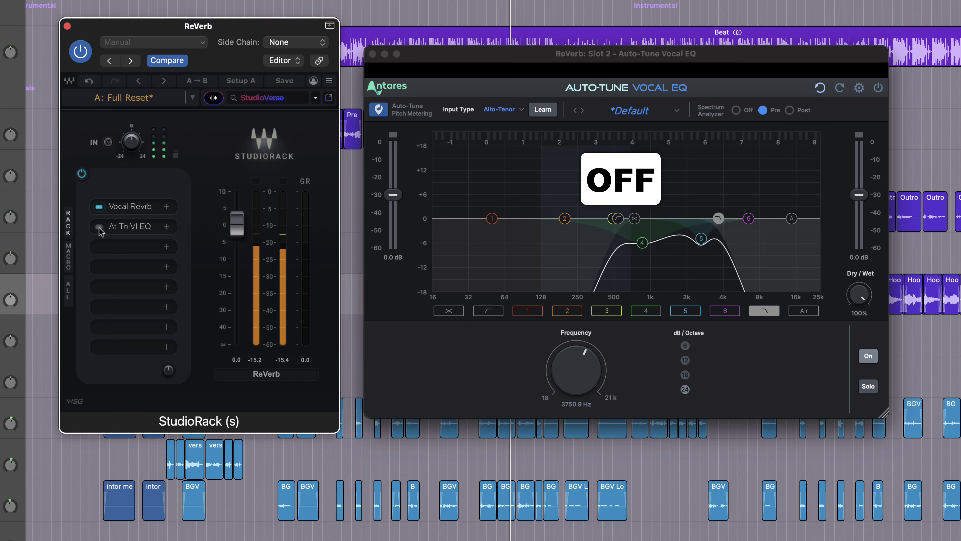
{"action": "left_click", "coordinate": [100, 226]}
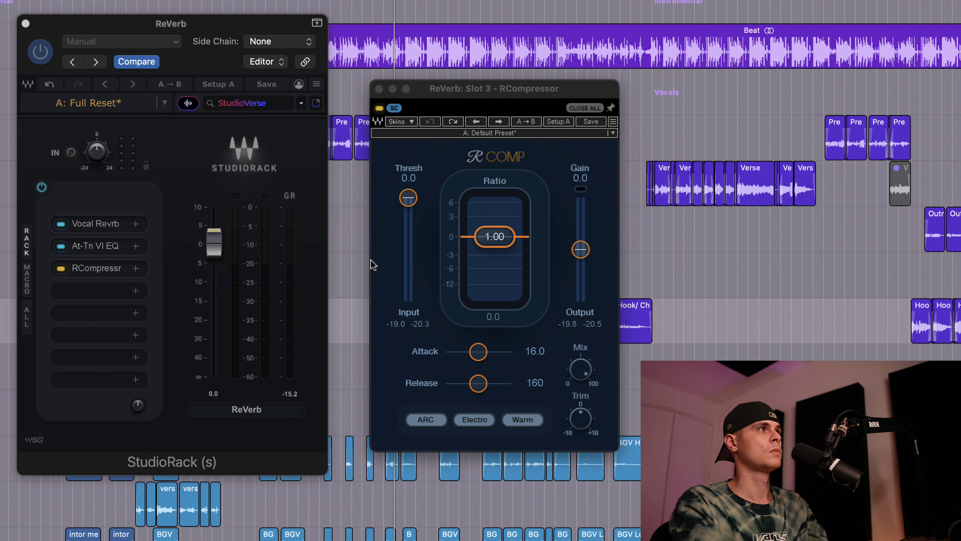
Step: Set RCompressor threshold -30.6, ratio 4.73, attack 0.50, release 282; solo Hook, rack output -11.9 dB
{"action": "left_click_drag", "start_coordinate": [408, 197], "coordinate": [408, 249]}
{"action": "left_click_drag", "start_coordinate": [495, 236], "coordinate": [494, 262]}
{"action": "left_click_drag", "start_coordinate": [477, 351], "coordinate": [445, 352]}
{"action": "left_click_drag", "start_coordinate": [478, 383], "coordinate": [483, 384]}
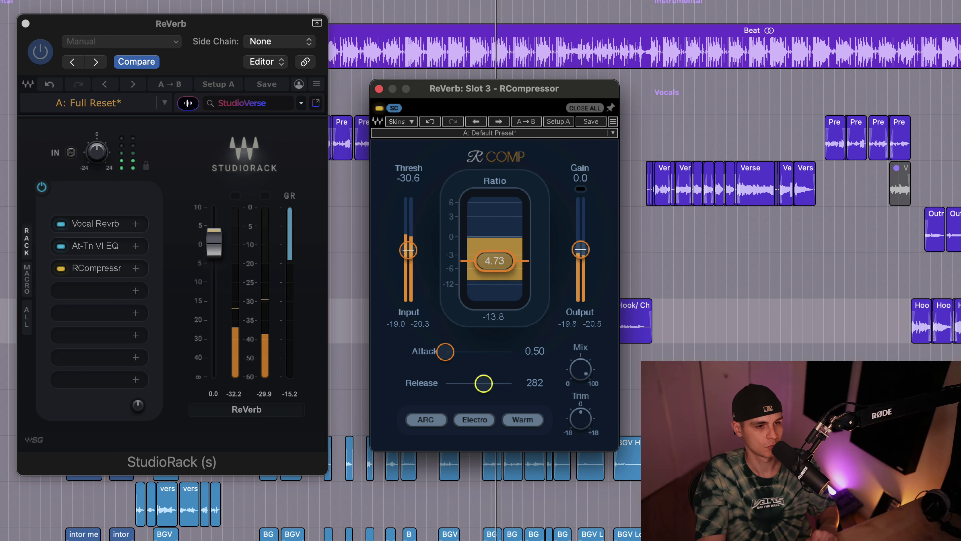
{"action": "key", "text": "s"}
{"action": "left_click_drag", "start_coordinate": [214, 242], "coordinate": [214, 287]}
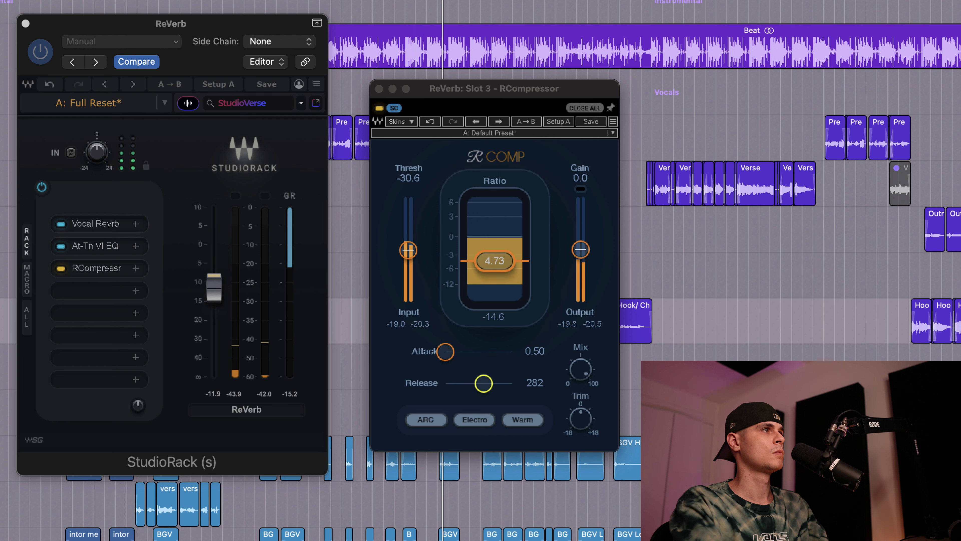
Step: Restart the song and sweep RCompressor's release from its 5.00 minimum up to a long setting
{"action": "key", "text": "space"}
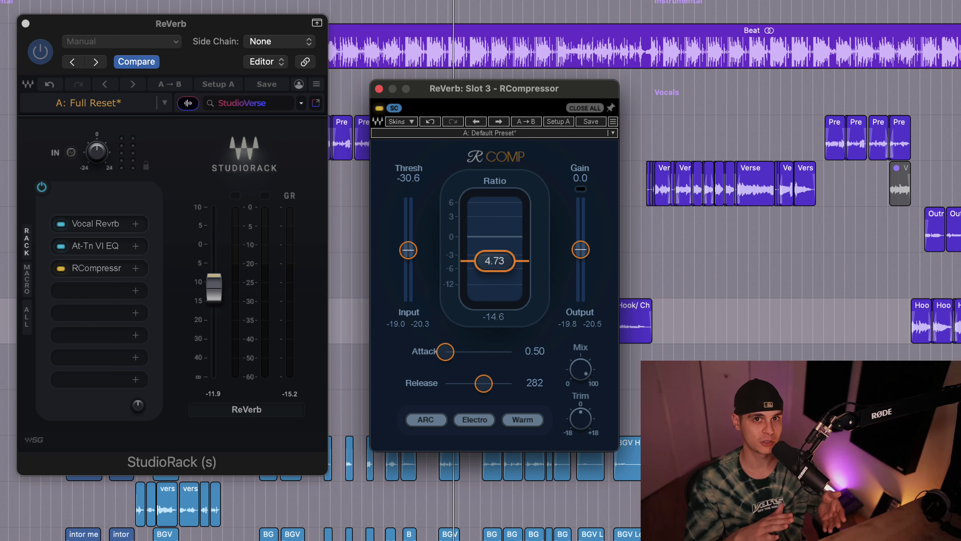
{"action": "key", "text": "s"}
{"action": "key", "text": "space"}
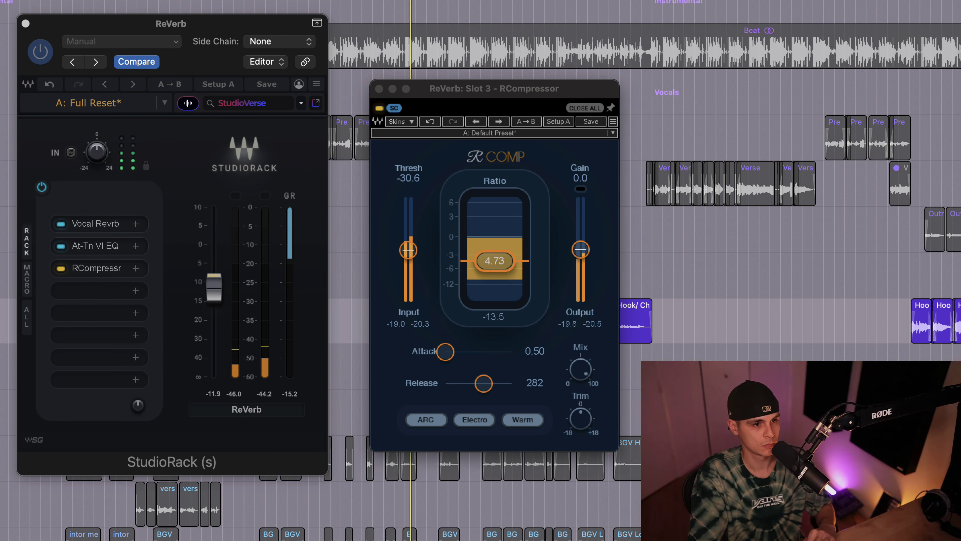
{"action": "left_click_drag", "start_coordinate": [483, 383], "coordinate": [445, 383]}
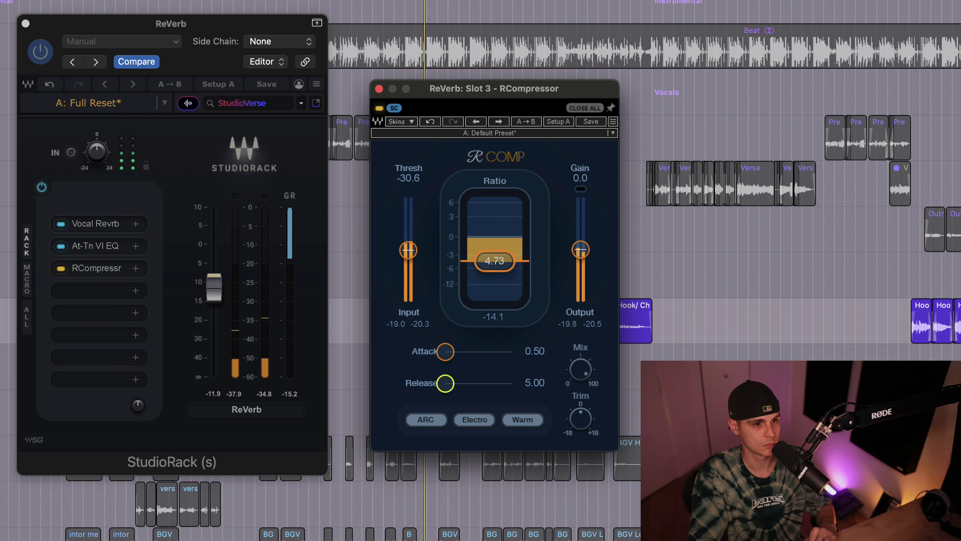
{"action": "left_click_drag", "start_coordinate": [445, 383], "coordinate": [482, 383]}
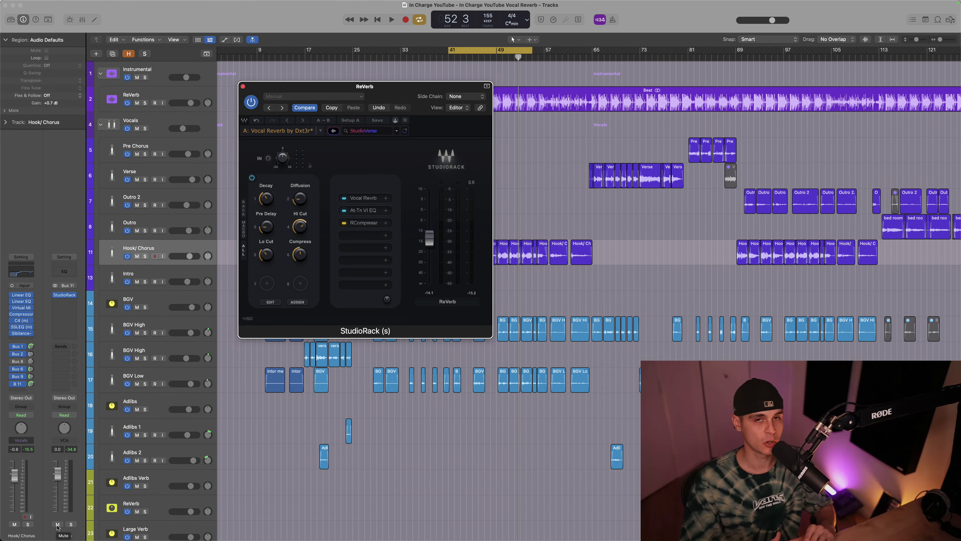
Step: Mute and unmute the ReVerb bus twice to compare, then solo the Hook/Chorus track
{"action": "left_click", "coordinate": [57, 525]}
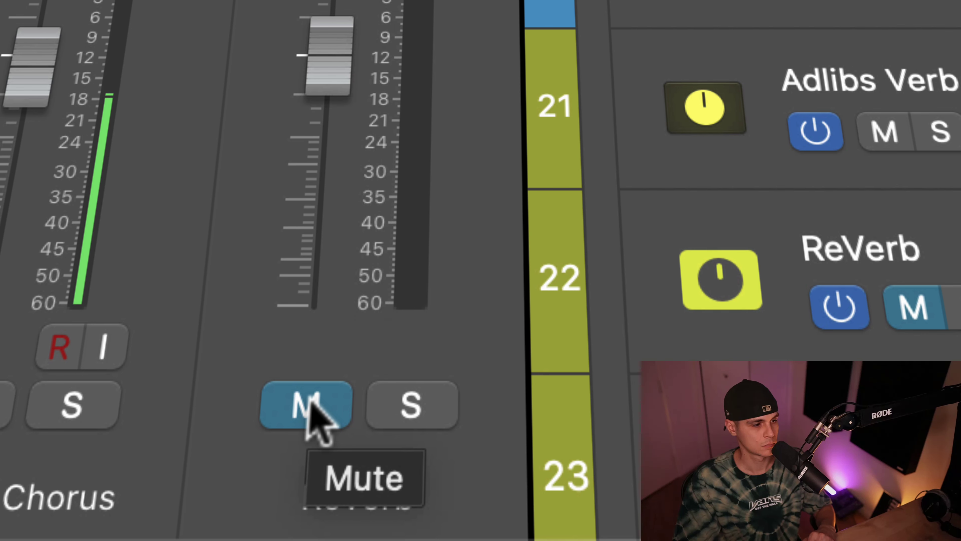
{"action": "left_click", "coordinate": [311, 408]}
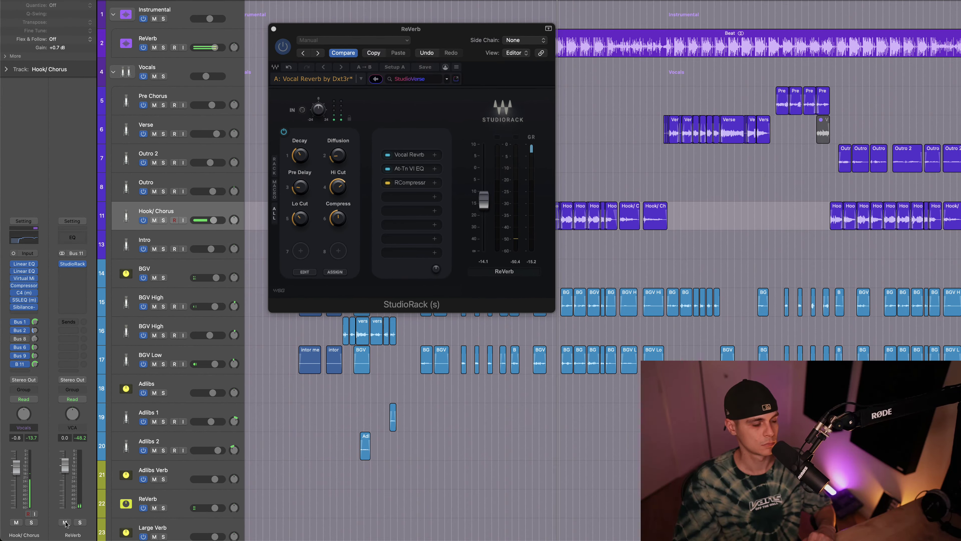
{"action": "left_click", "coordinate": [65, 522]}
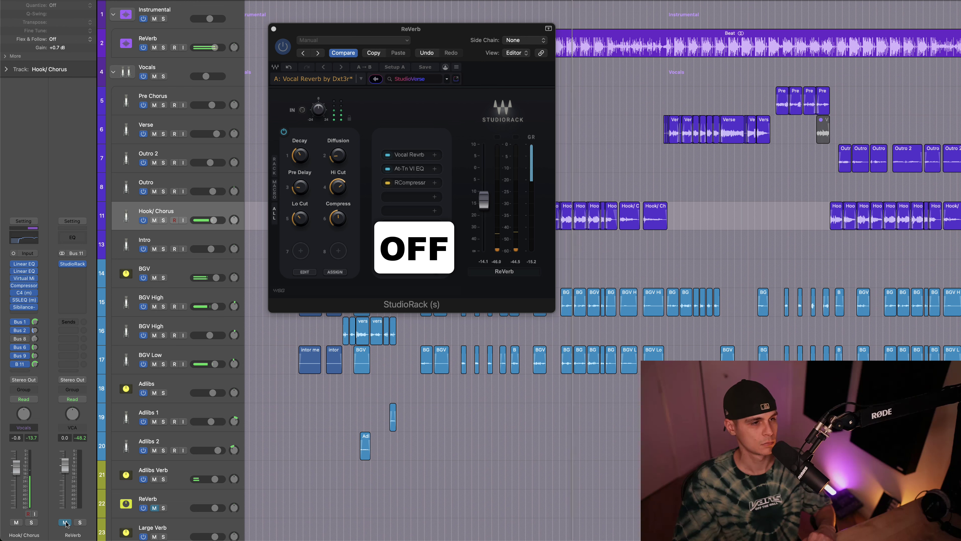
{"action": "left_click", "coordinate": [65, 522]}
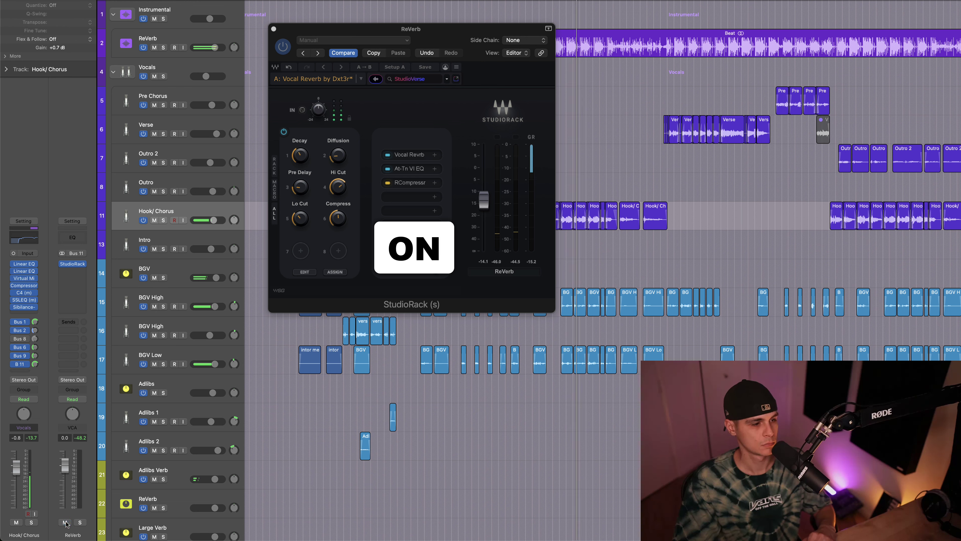
{"action": "left_click", "coordinate": [31, 522]}
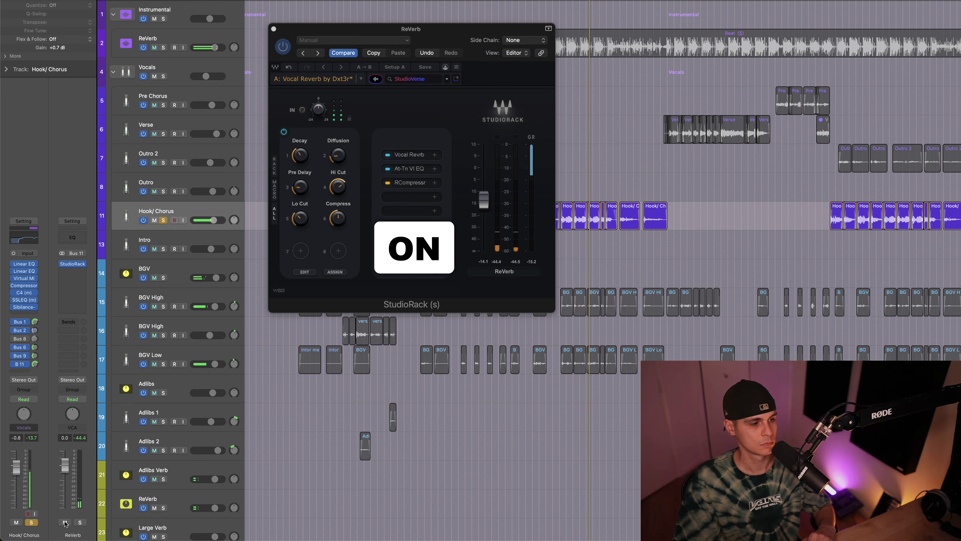